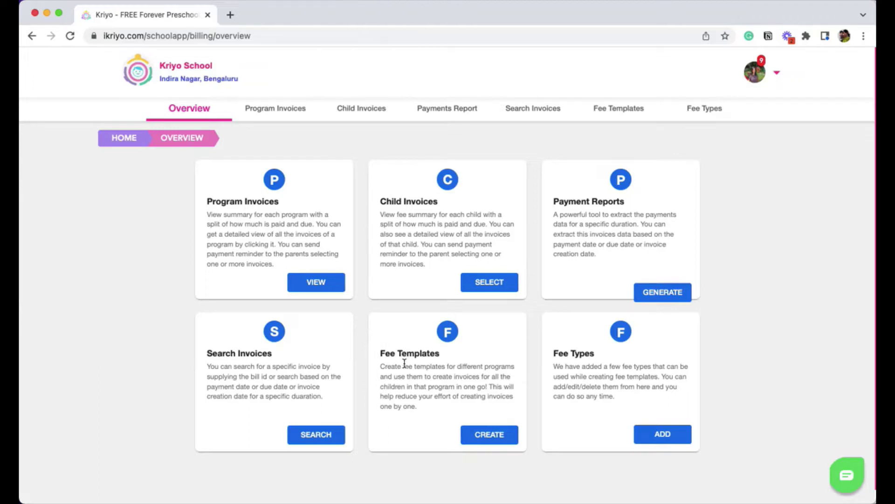
Create a fee template named 'Jr KG 2 Terms' with PayU as the payment gateway.
click(487, 438)
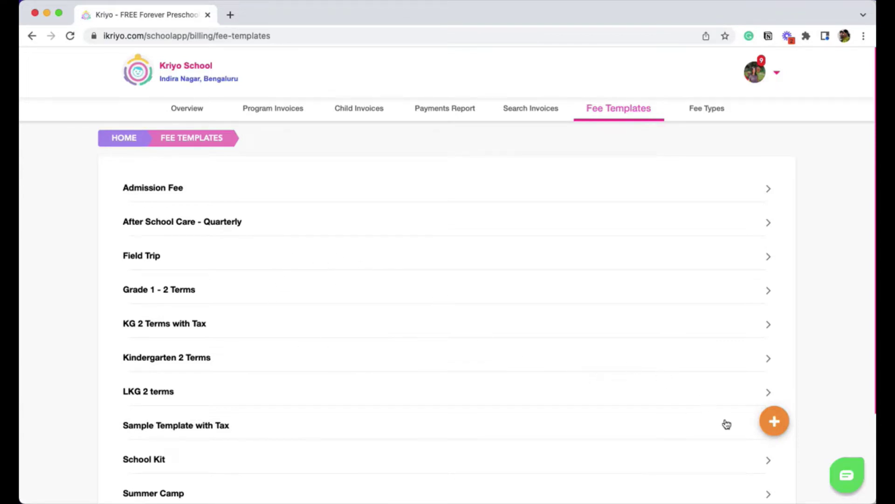
click(774, 425)
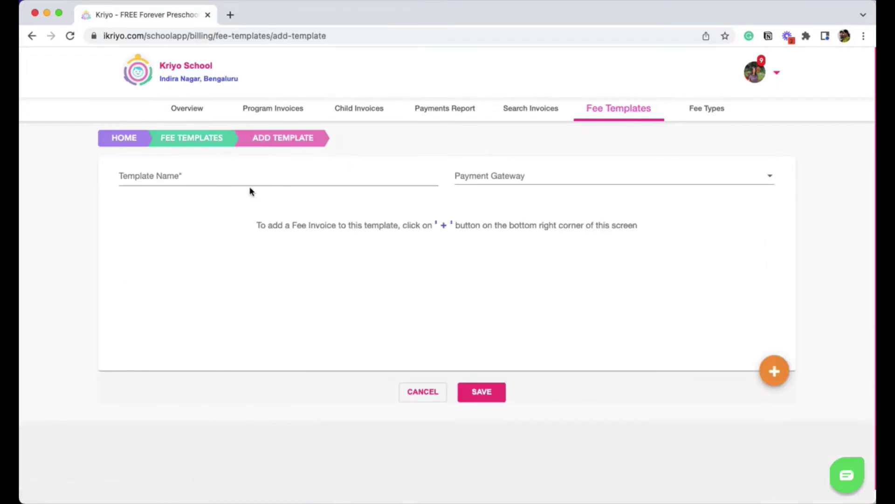
click(246, 174)
text(Jr )
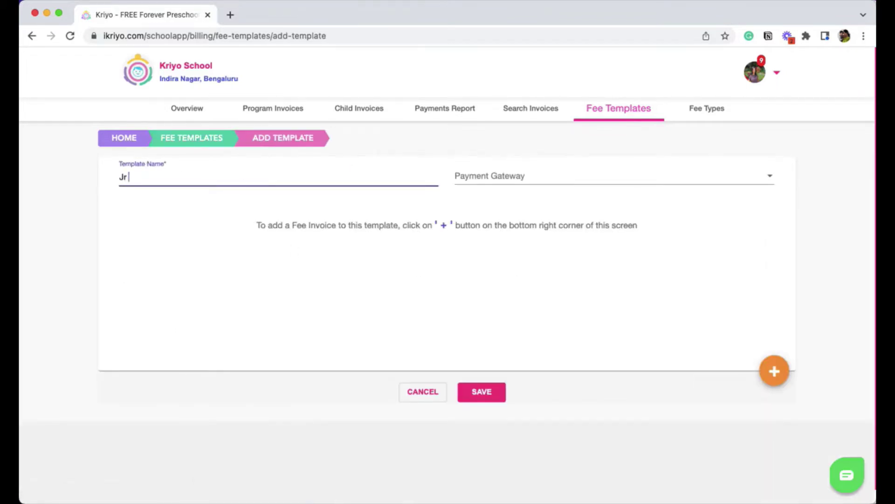
text(KG 2 Terms)
click(486, 184)
click(482, 230)
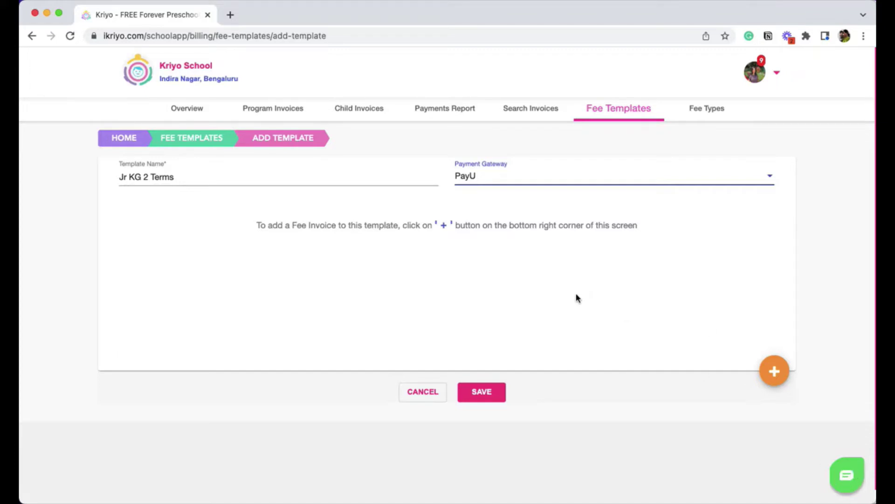
Add and save a Term 1 bill due 6/30/2022 for 25000.
click(774, 373)
click(322, 155)
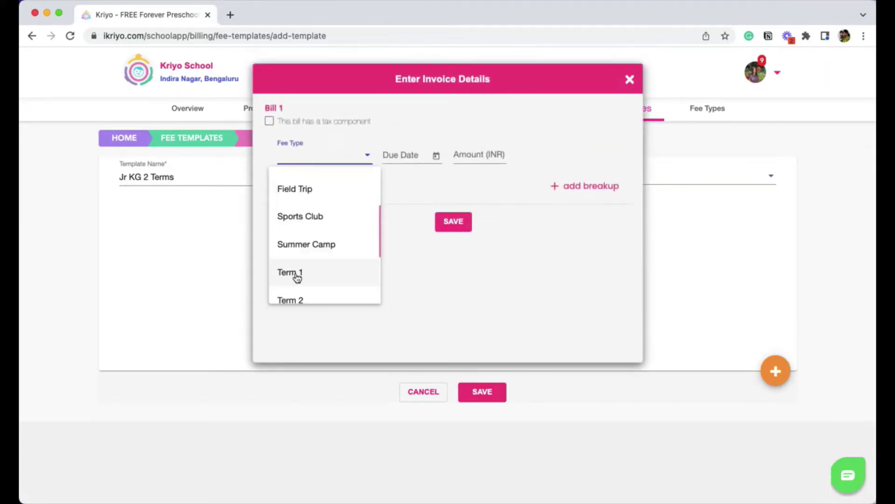
click(296, 276)
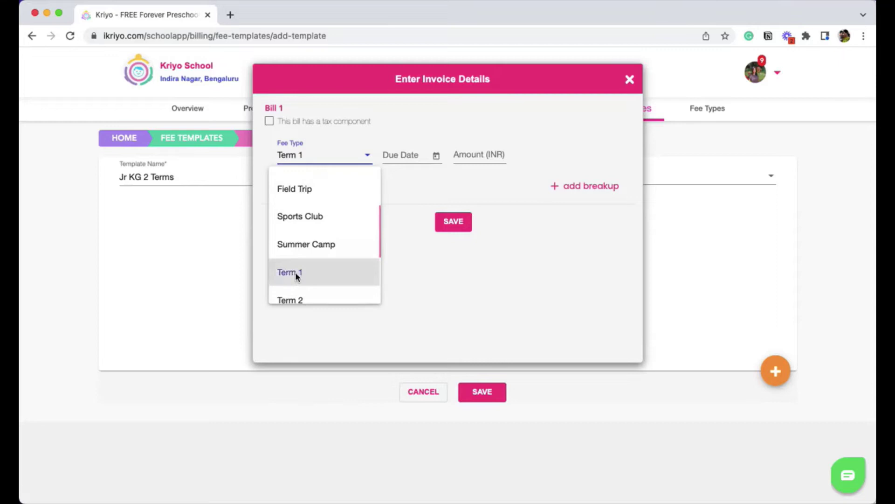
click(399, 157)
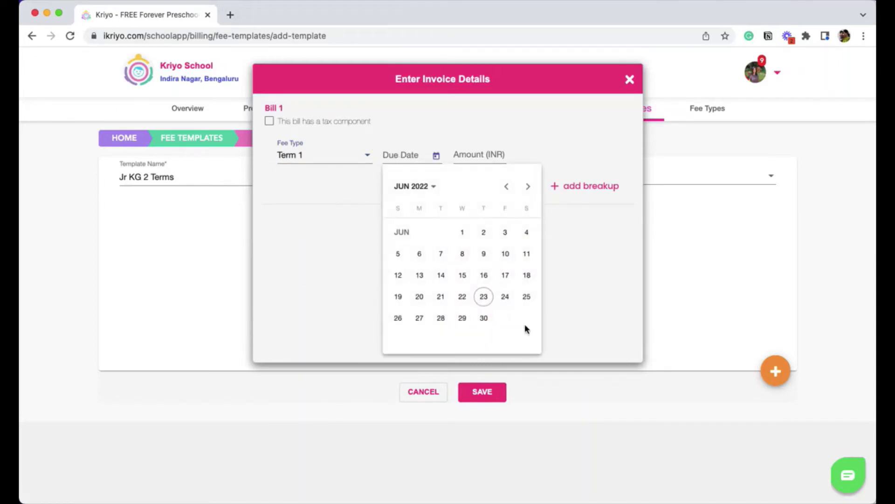
click(484, 315)
click(477, 155)
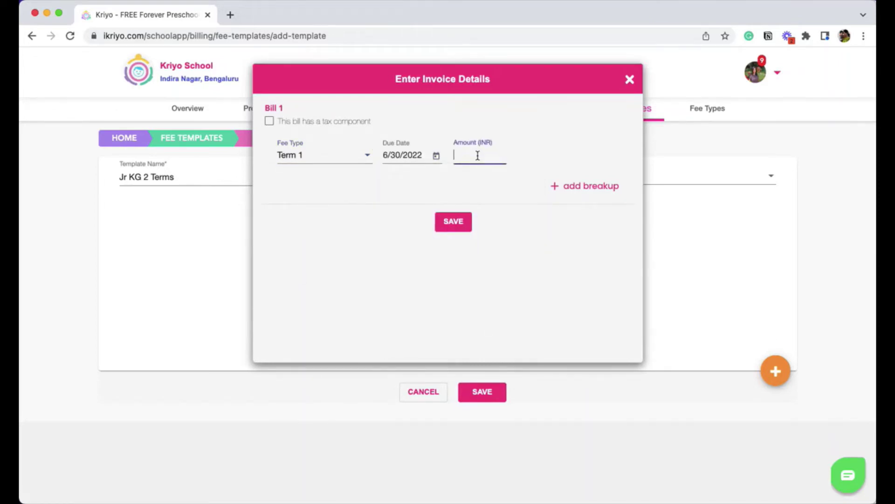
text(25000)
click(460, 225)
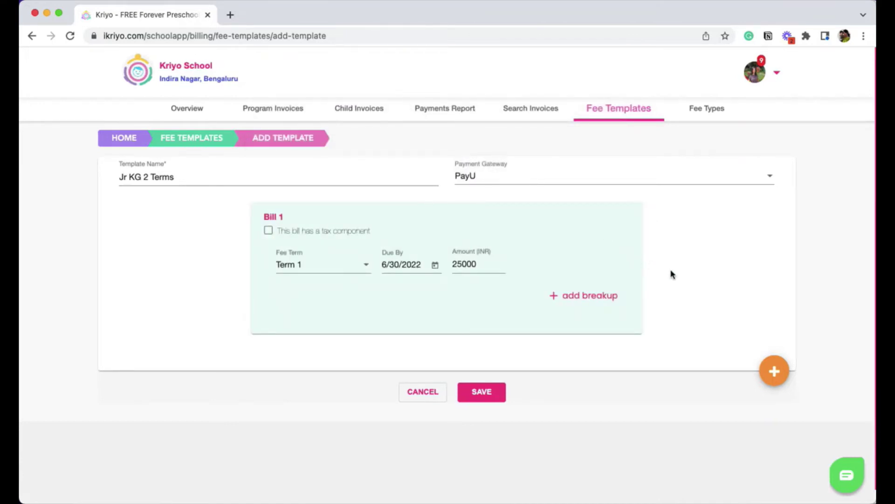
scroll(671, 274, down, 1)
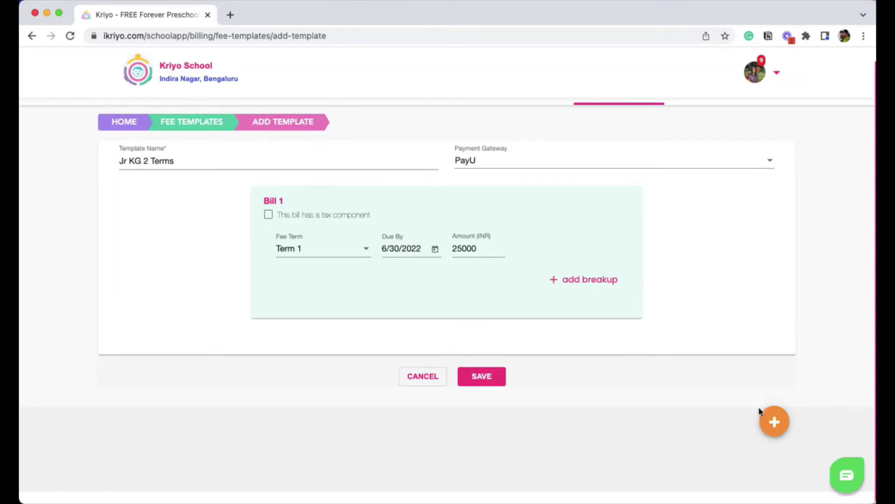
Start a new bill with fee type Term 2, due date 11/30/2022, amount 25000.
click(780, 430)
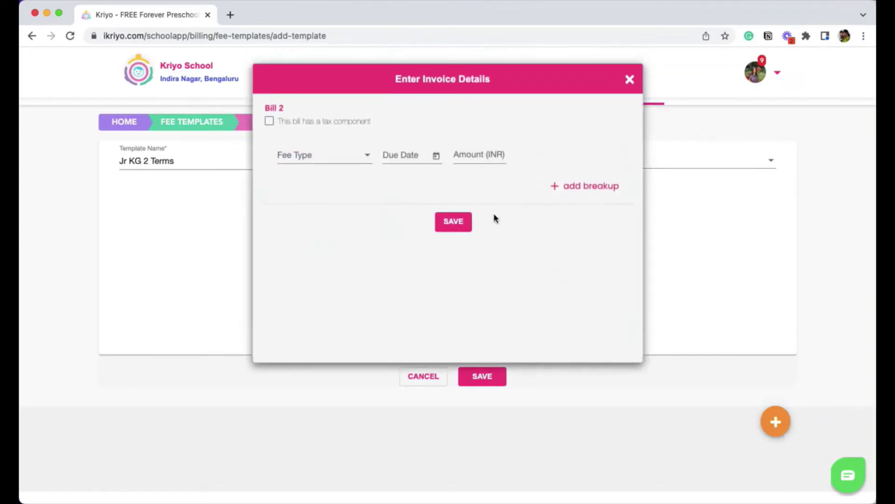
click(320, 157)
scroll(296, 280, down, 5)
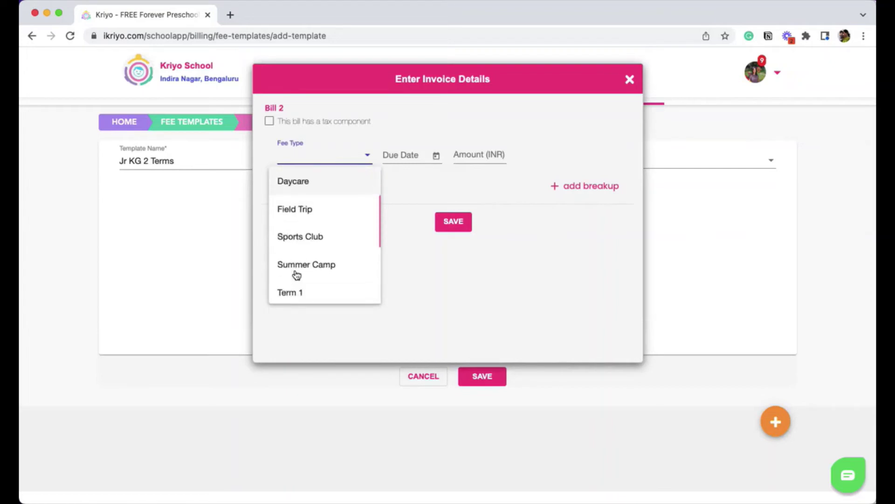
click(294, 256)
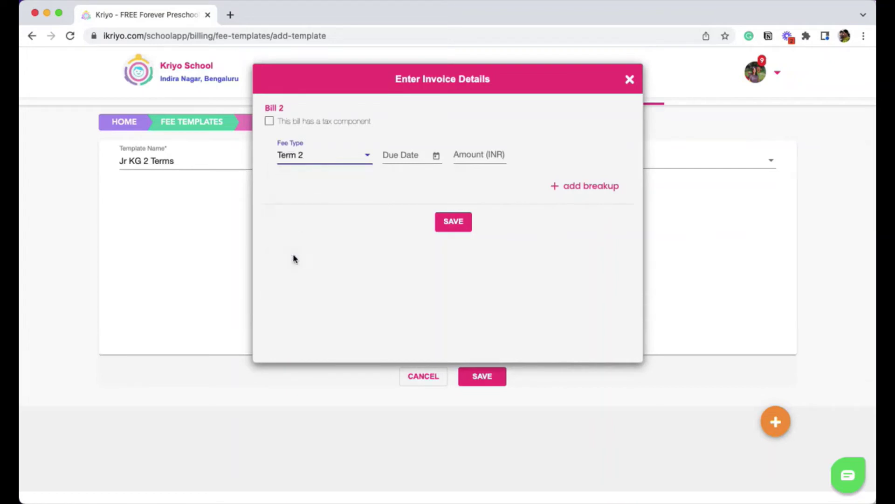
click(407, 156)
click(417, 186)
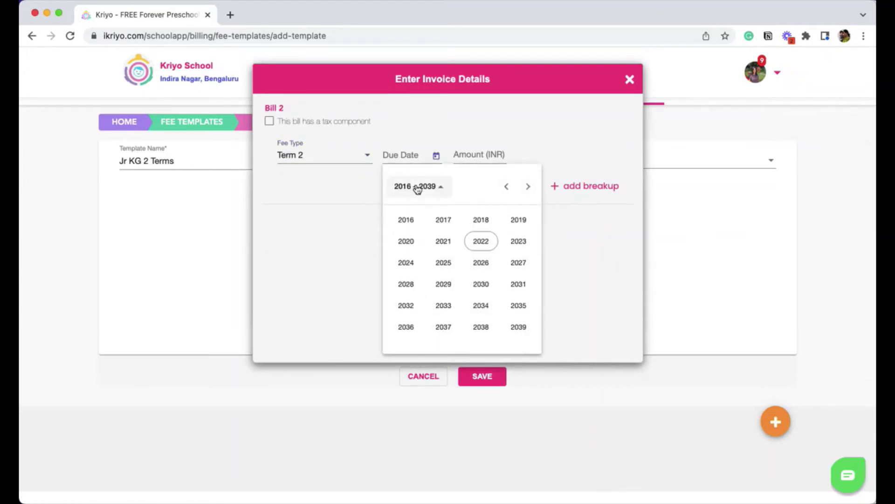
click(486, 245)
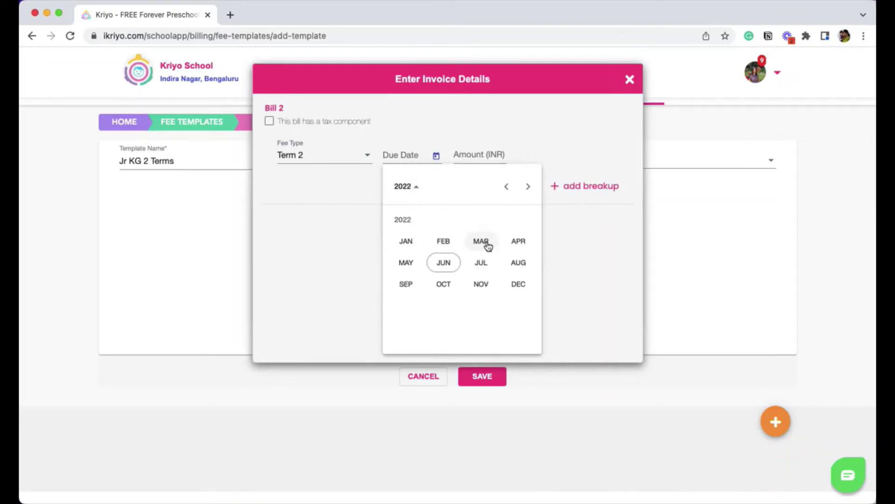
click(483, 289)
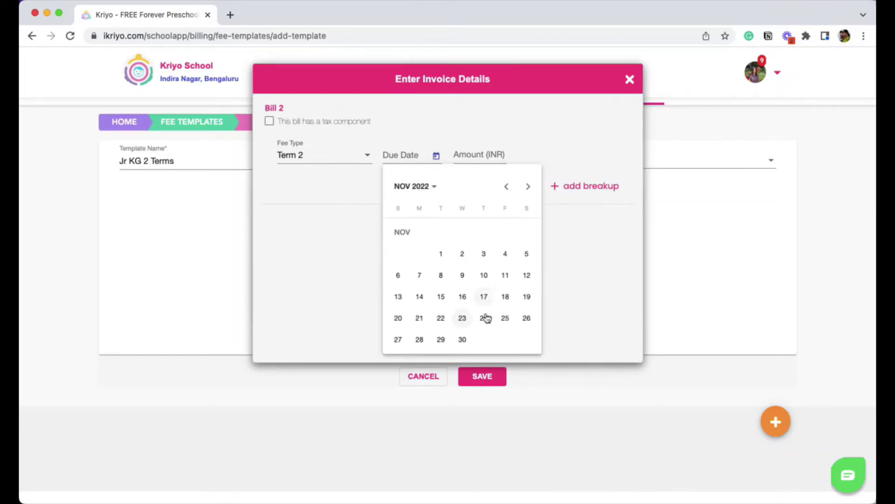
click(462, 340)
click(485, 154)
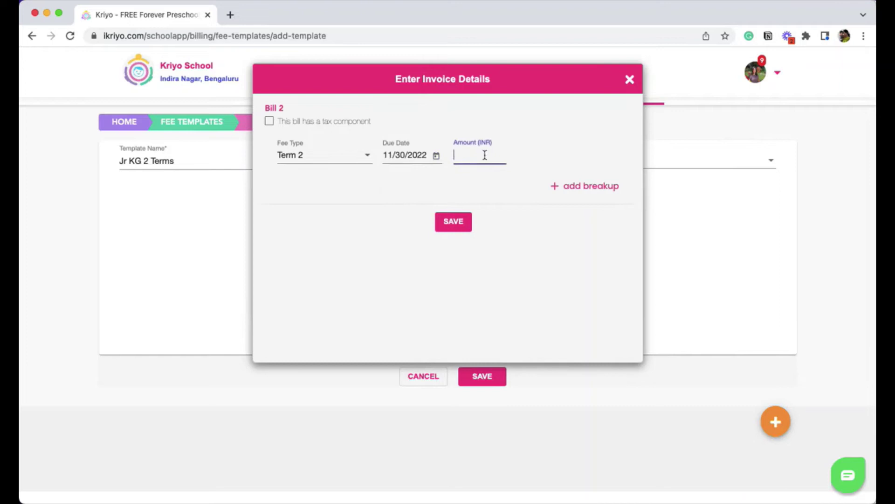
text(25000)
Add breakup lines Books & Stationery at 5000 and Tuition Fee at 20000.
click(602, 189)
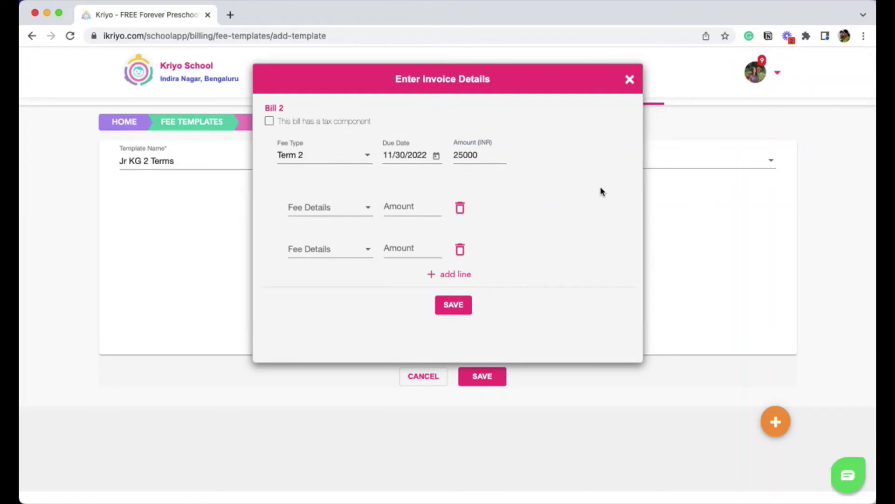
click(315, 212)
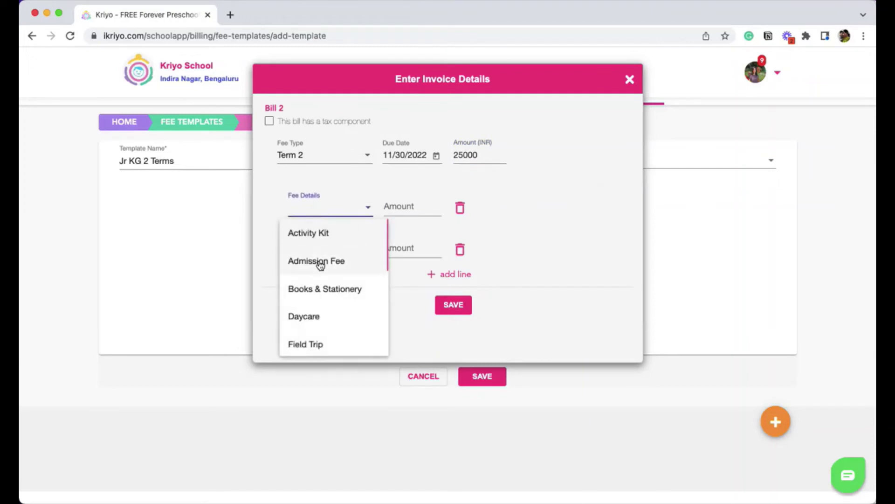
click(349, 292)
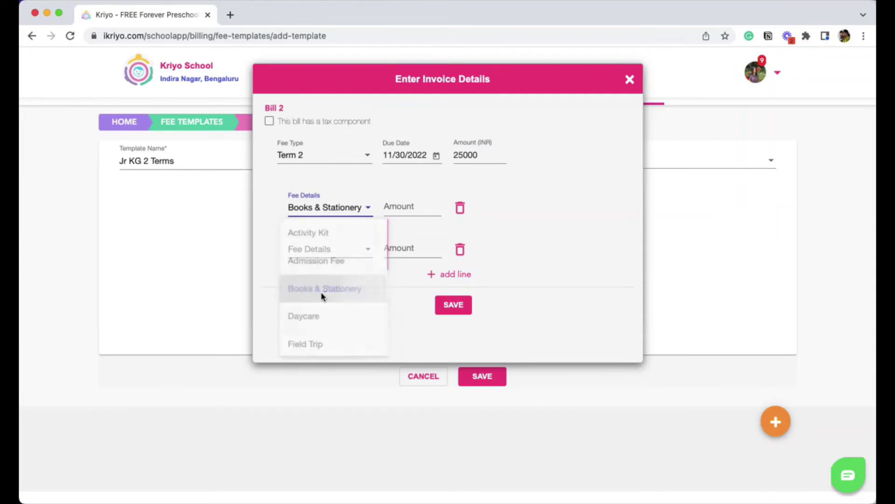
click(396, 210)
text(5000)
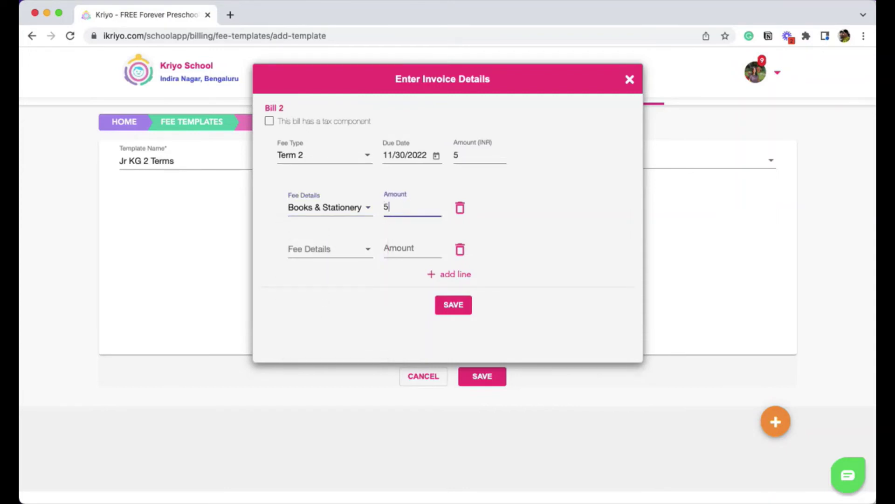
click(328, 251)
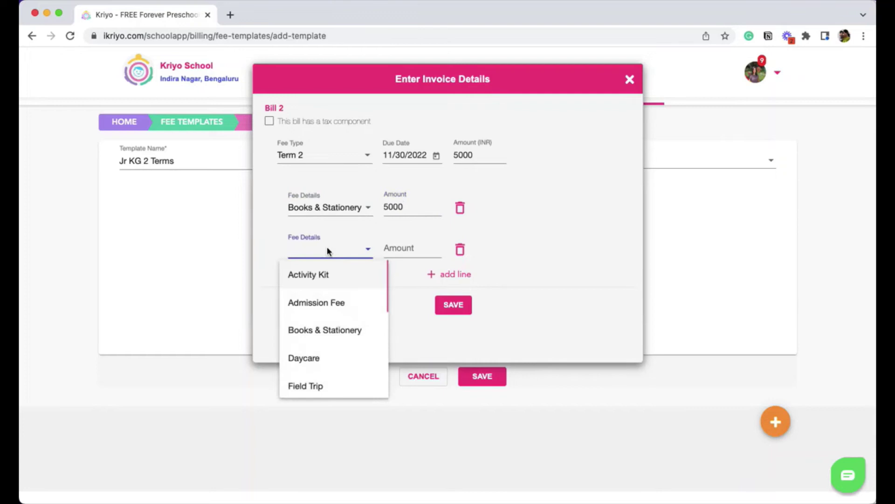
scroll(338, 334, down, 5)
click(320, 354)
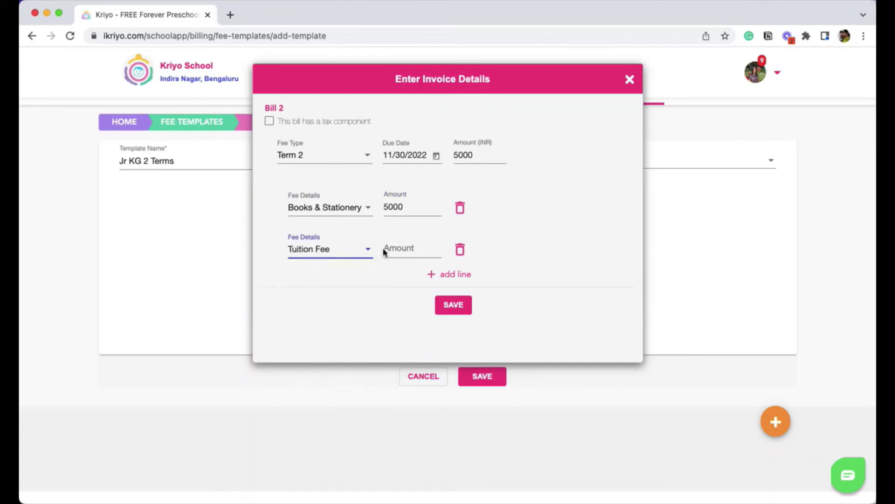
click(396, 246)
text(20000)
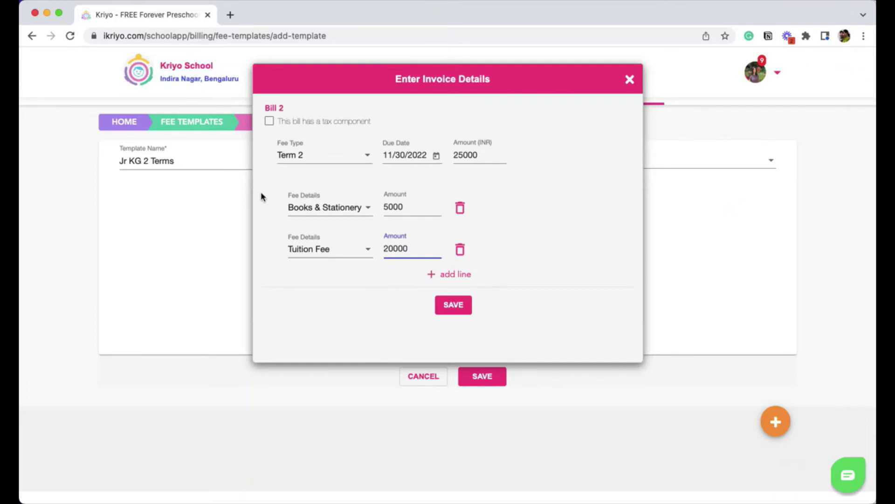
Enable the bill's tax component and apply 18% tax to Books & Stationery.
click(270, 123)
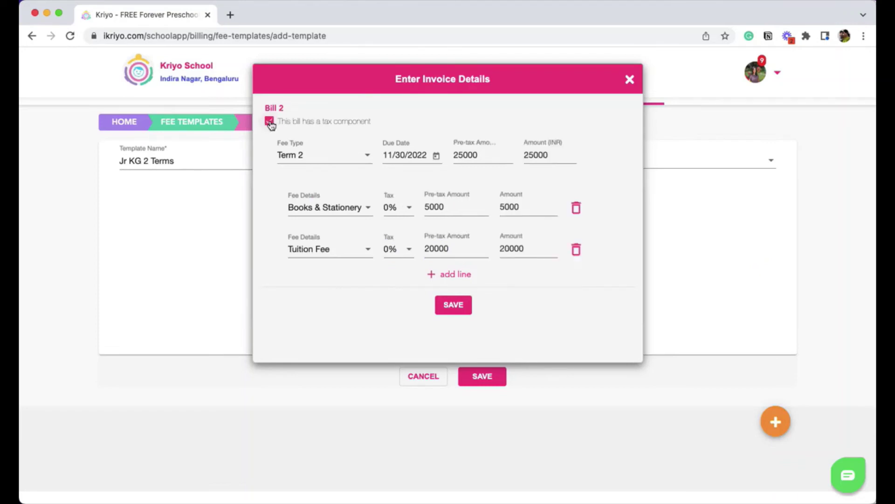
click(395, 212)
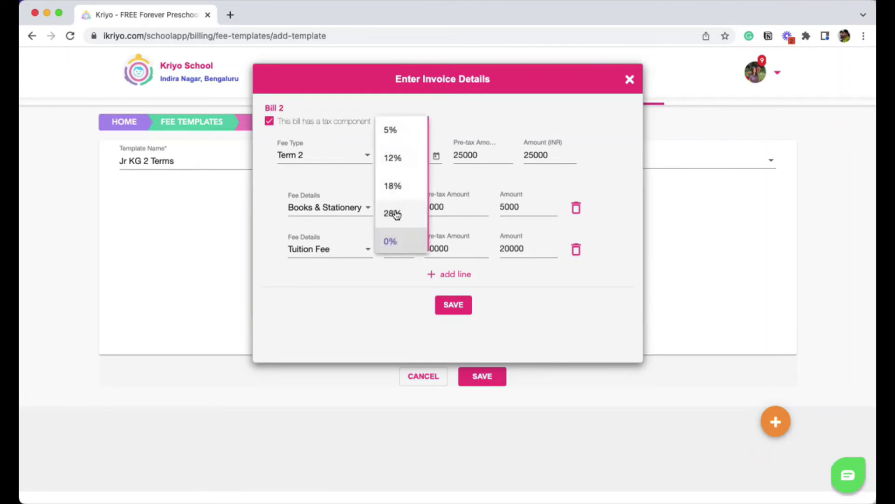
click(393, 188)
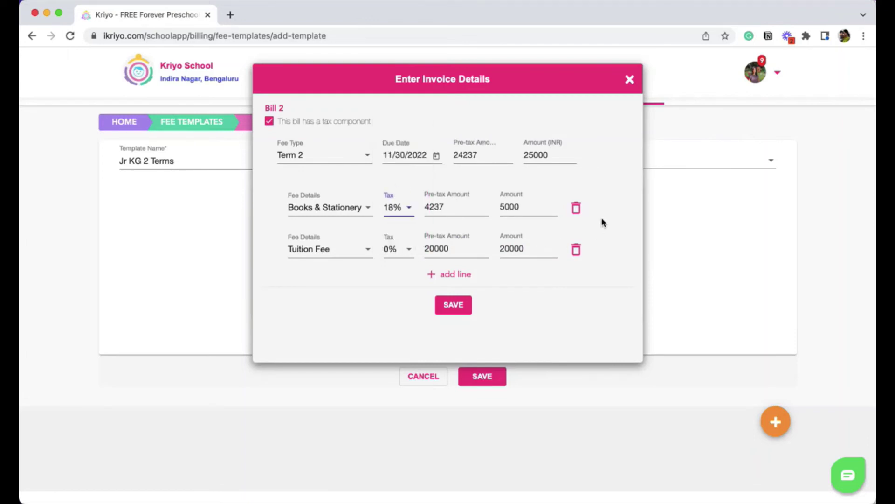
Save Bill 2, review both bills, and open the support chat panel.
click(453, 308)
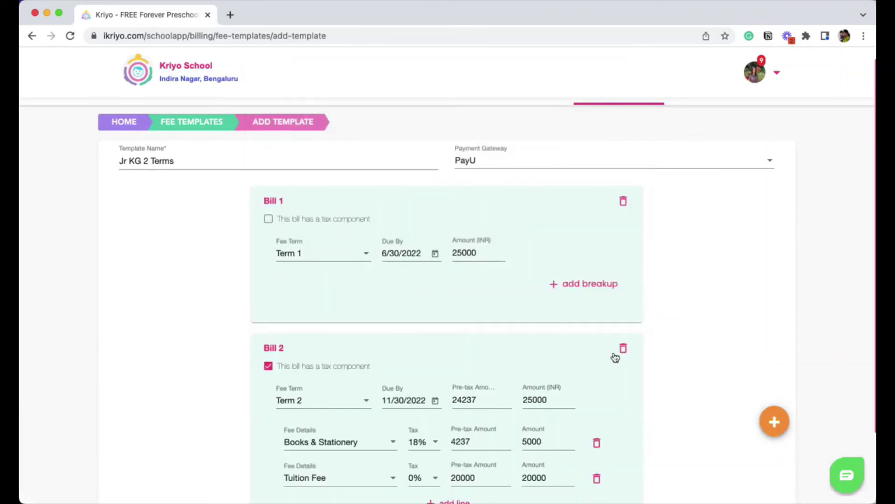
scroll(565, 389, down, 2)
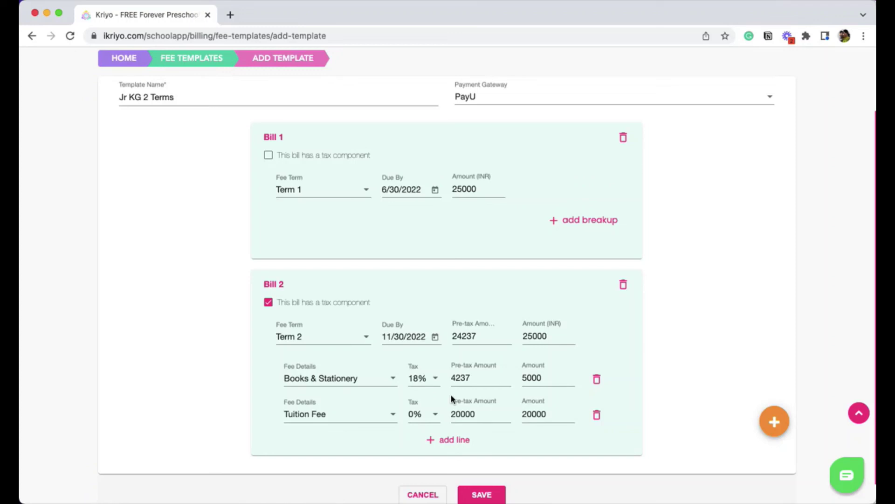
click(846, 476)
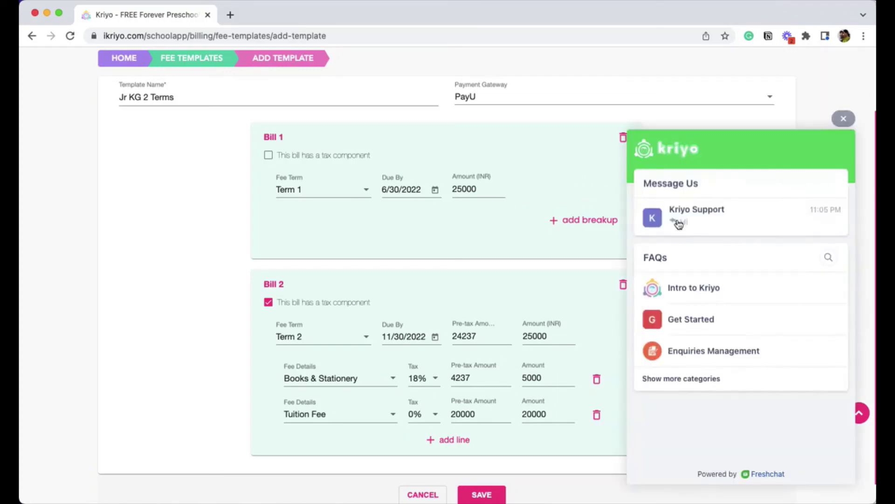